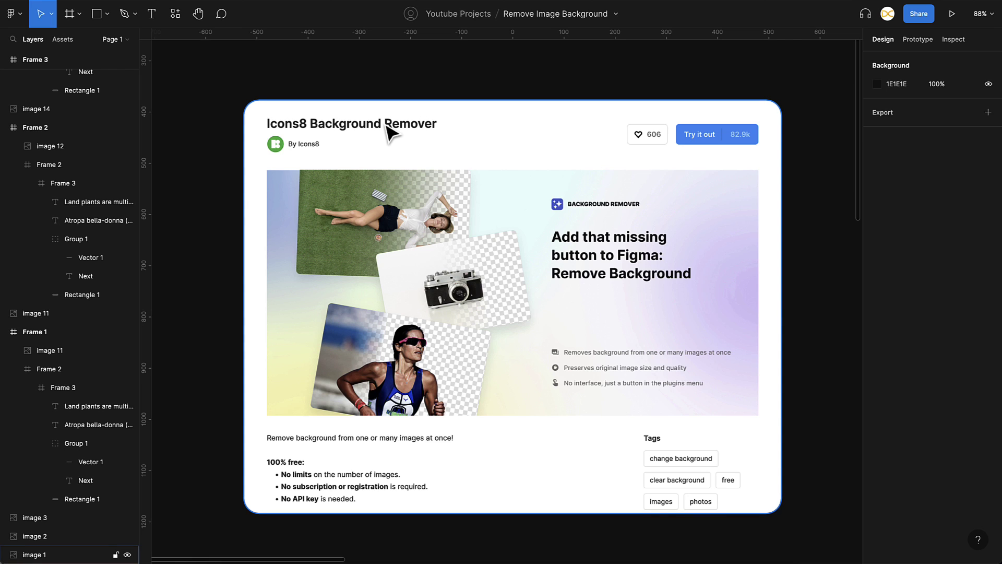
pyautogui.scroll(-2, 390, 133)
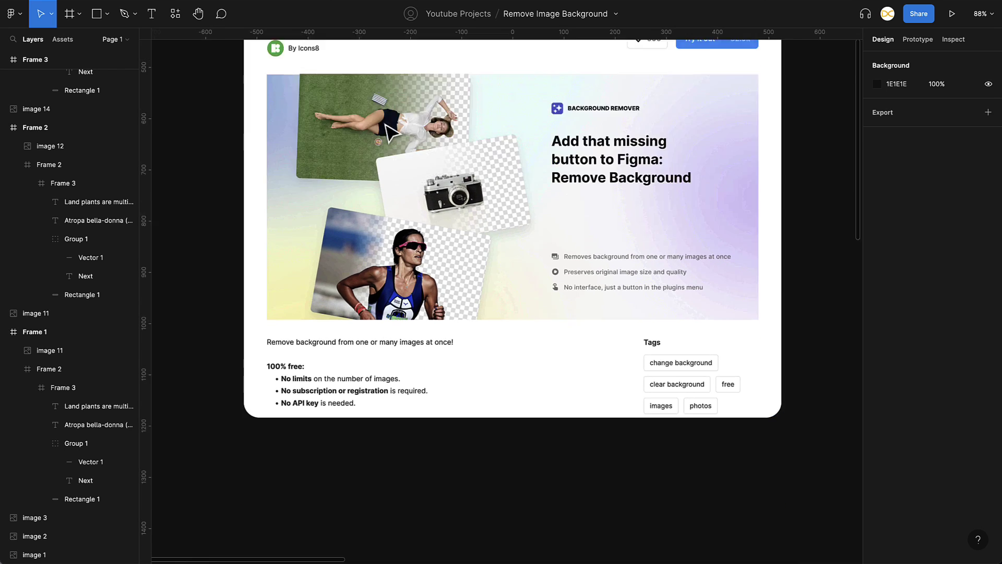
pyautogui.scroll(-5, 389, 133)
pyautogui.scroll(-5, 390, 133)
pyautogui.scroll(-4, 389, 133)
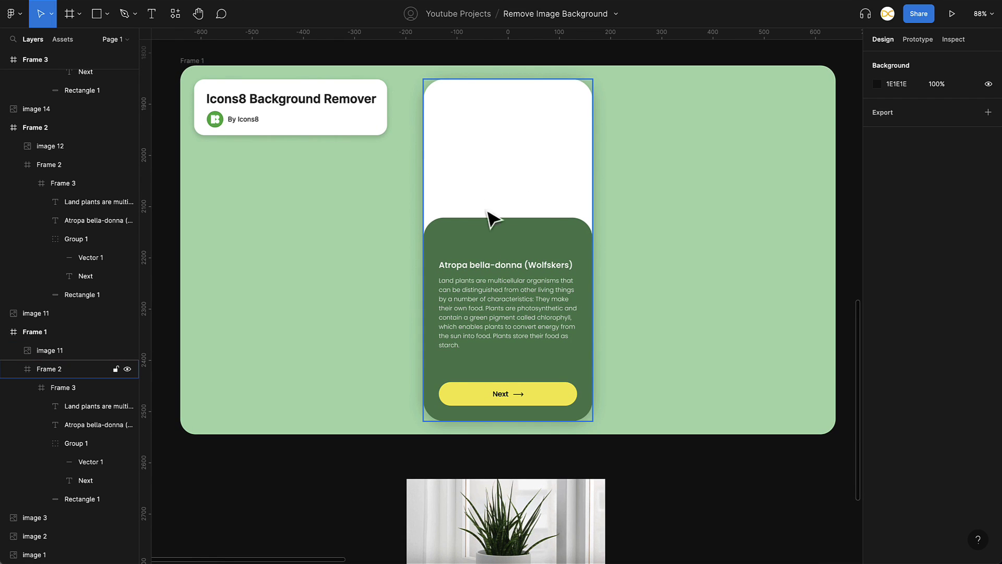
pyautogui.scroll(-2, 596, 234)
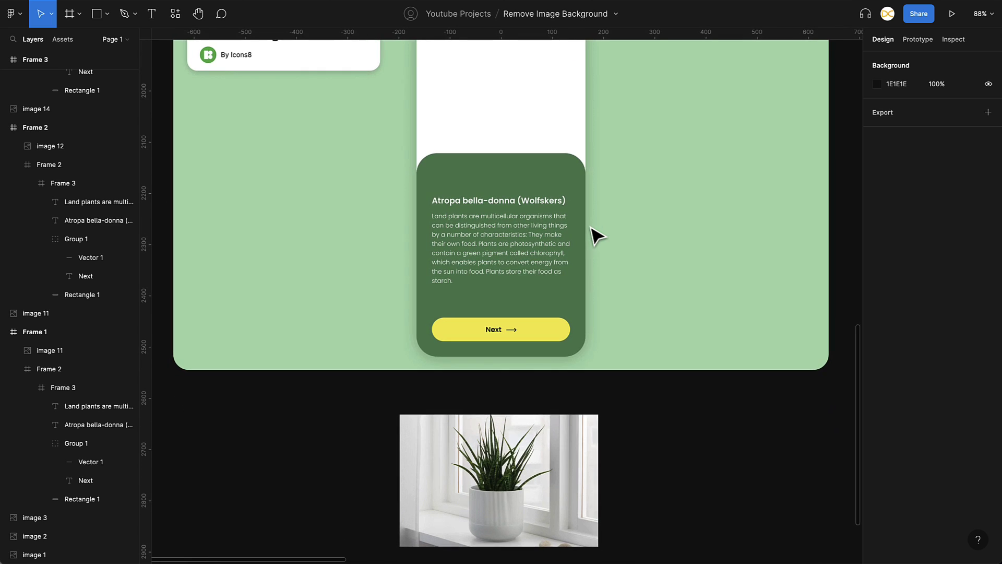
# - Remove the background from the plant photo below Frame 1 using Icons8 Background Remover
pyautogui.click(505, 481)
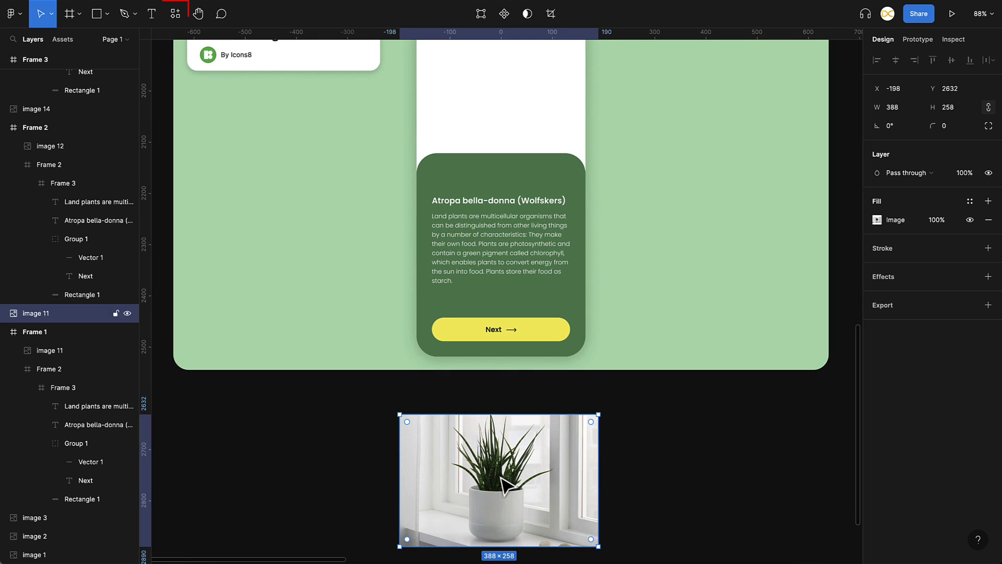
pyautogui.click(176, 14)
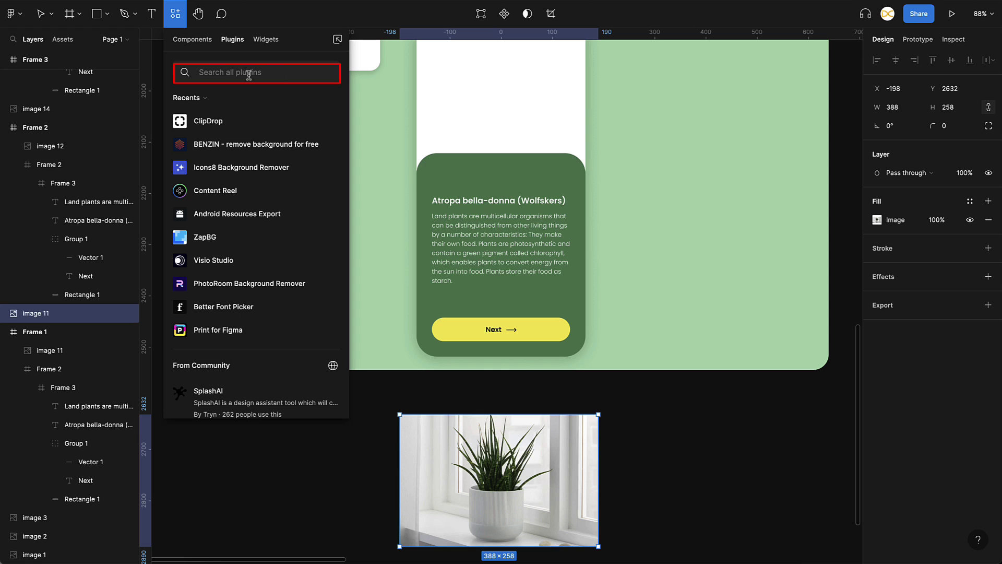
pyautogui.moveTo(241, 167)
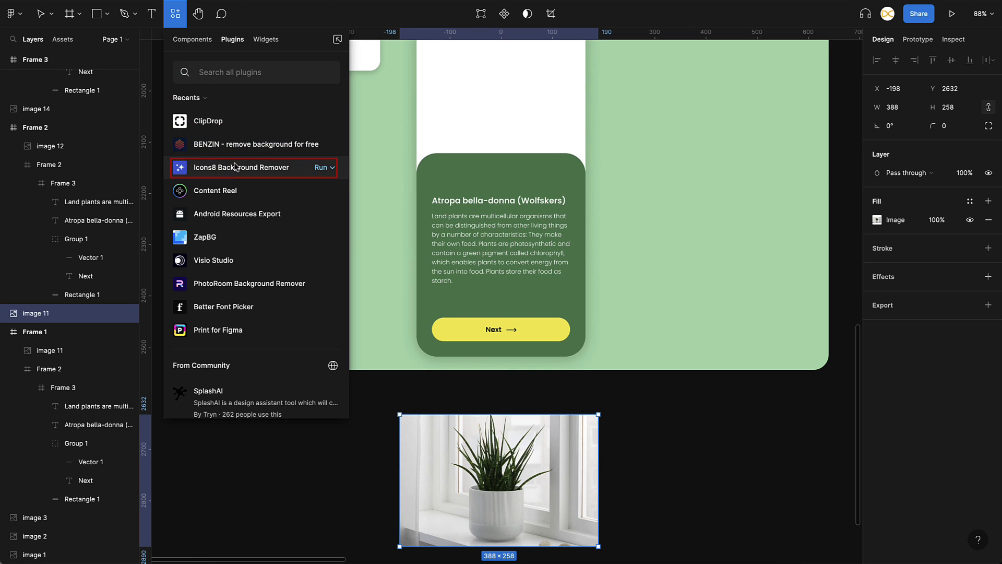
pyautogui.click(323, 169)
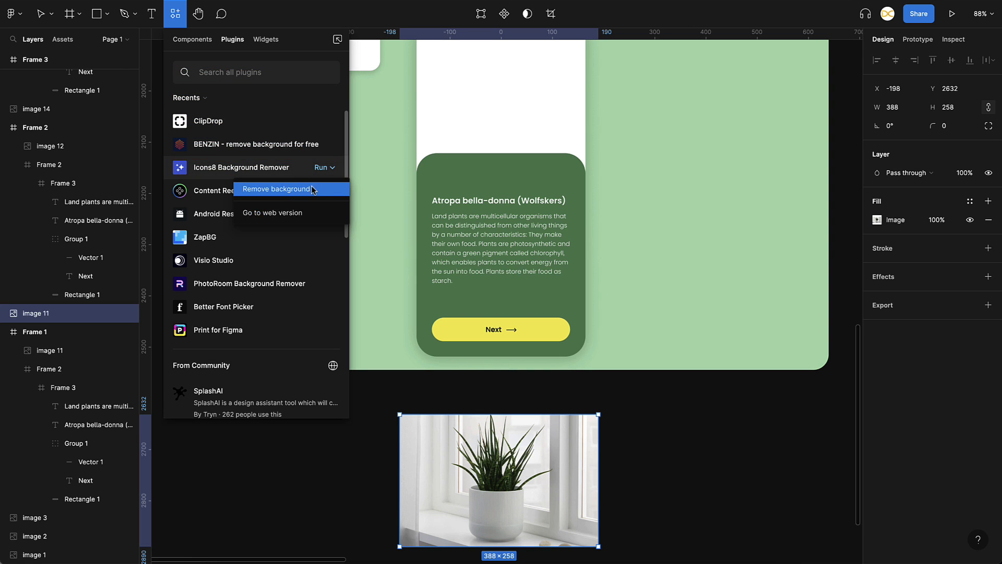
pyautogui.click(307, 191)
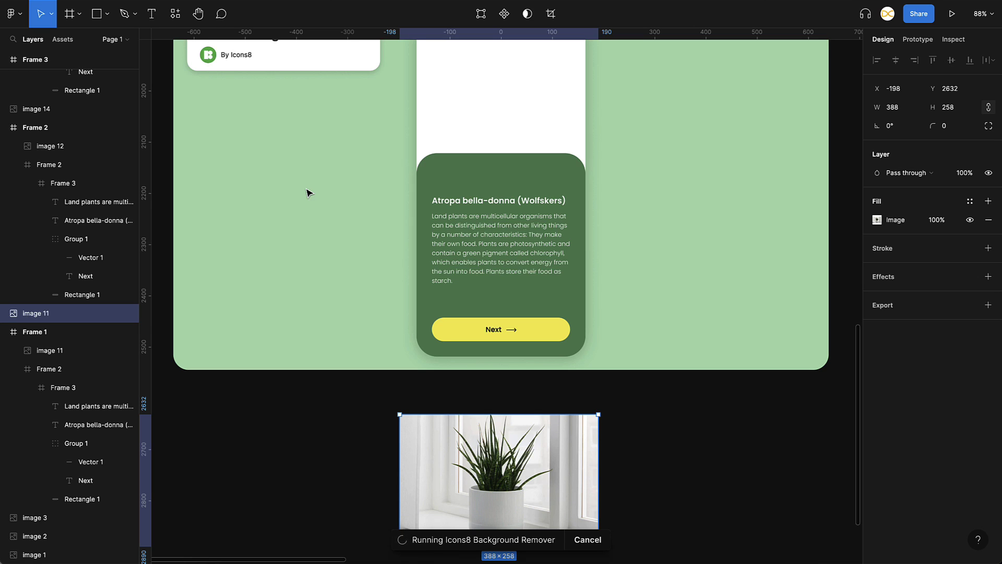
# - Place the cut-out plant in Frame 1's card image area and deselect it
pyautogui.click(658, 468)
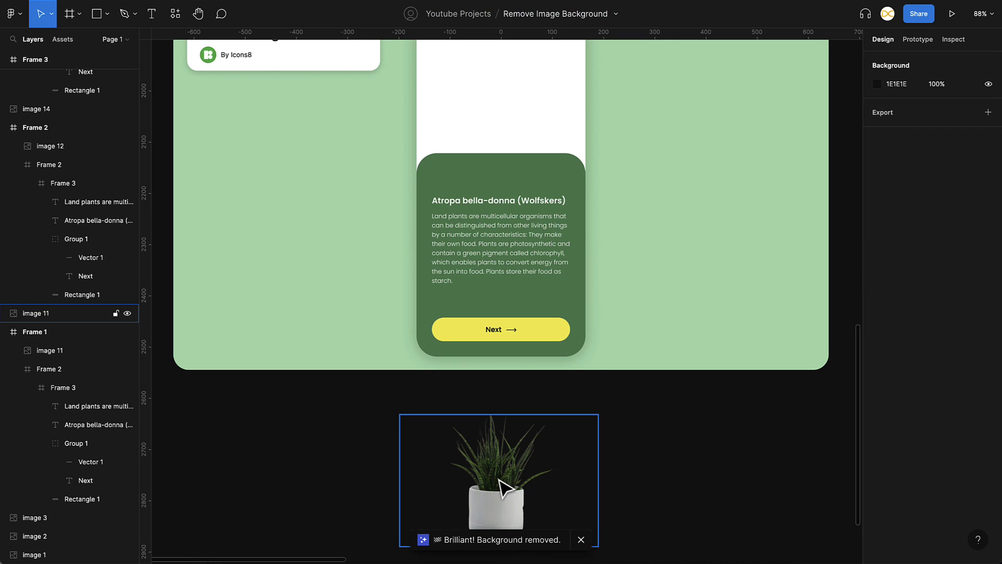
pyautogui.moveTo(495, 498); pyautogui.dragTo(516, 135)
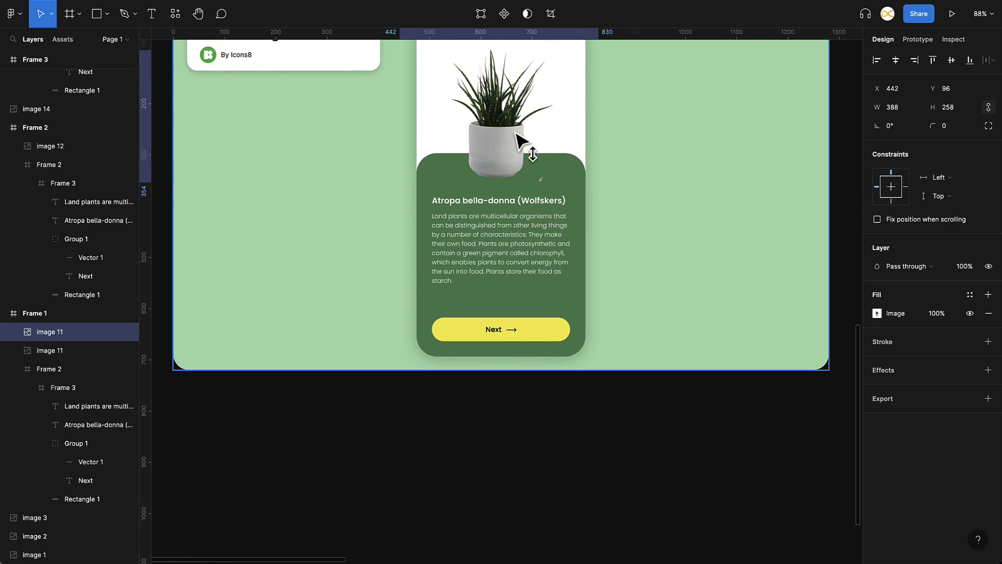
pyautogui.click(638, 374)
pyautogui.scroll(3, 638, 374)
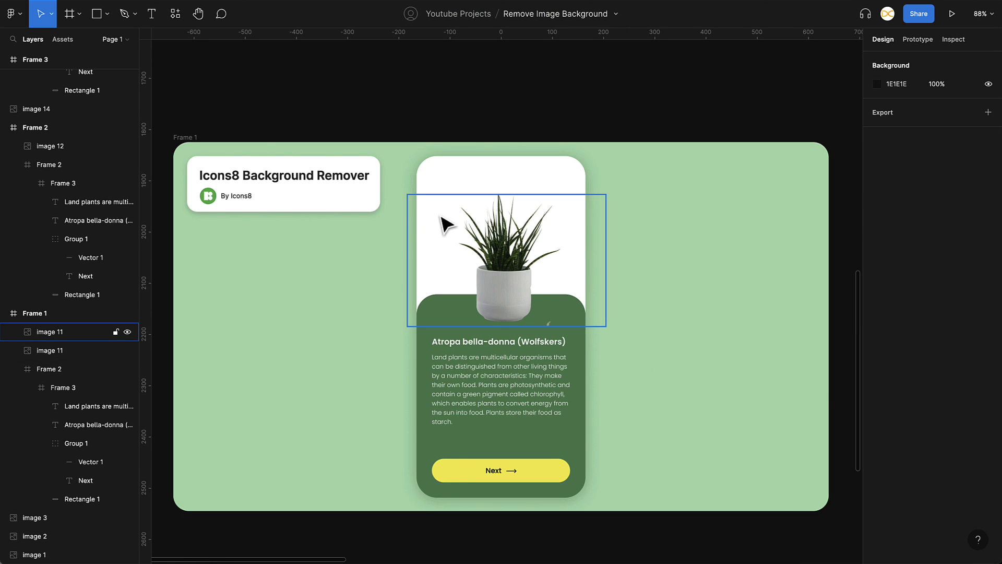
pyautogui.scroll(-3, 660, 127)
pyautogui.scroll(5, 660, 128)
pyautogui.scroll(2, 663, 128)
pyautogui.scroll(2, 662, 129)
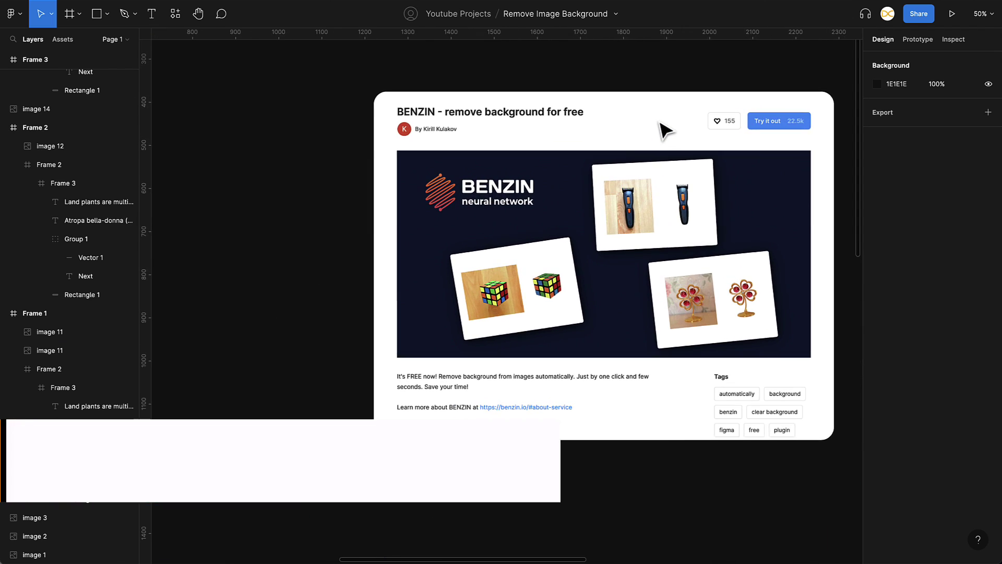
pyautogui.hscroll(3, 662, 129)
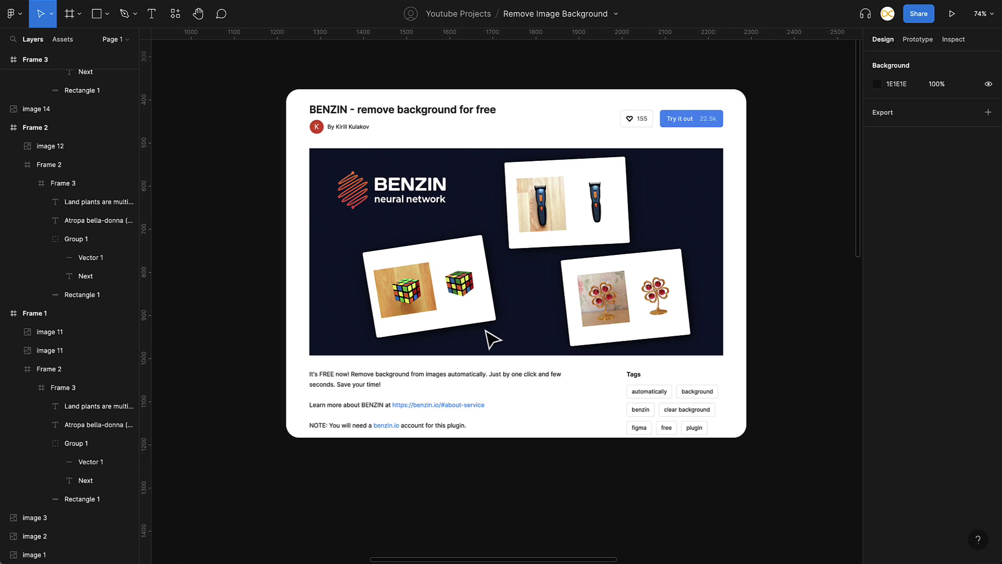
pyautogui.scroll(-5, 490, 338)
pyautogui.scroll(-4, 490, 339)
pyautogui.scroll(-2, 491, 338)
pyautogui.scroll(1, 491, 338)
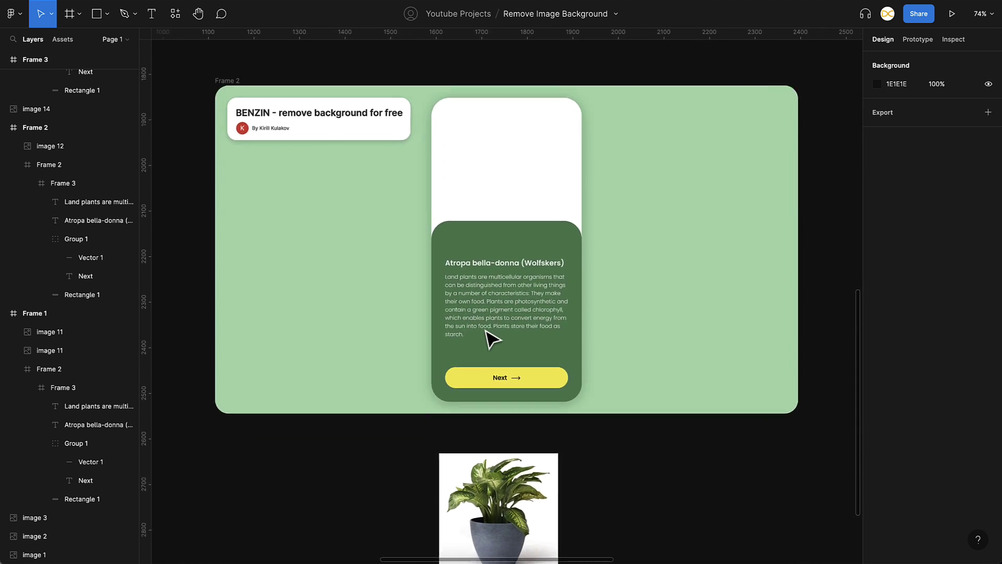
pyautogui.scroll(2, 490, 339)
pyautogui.scroll(-1, 491, 338)
pyautogui.scroll(-1, 491, 338)
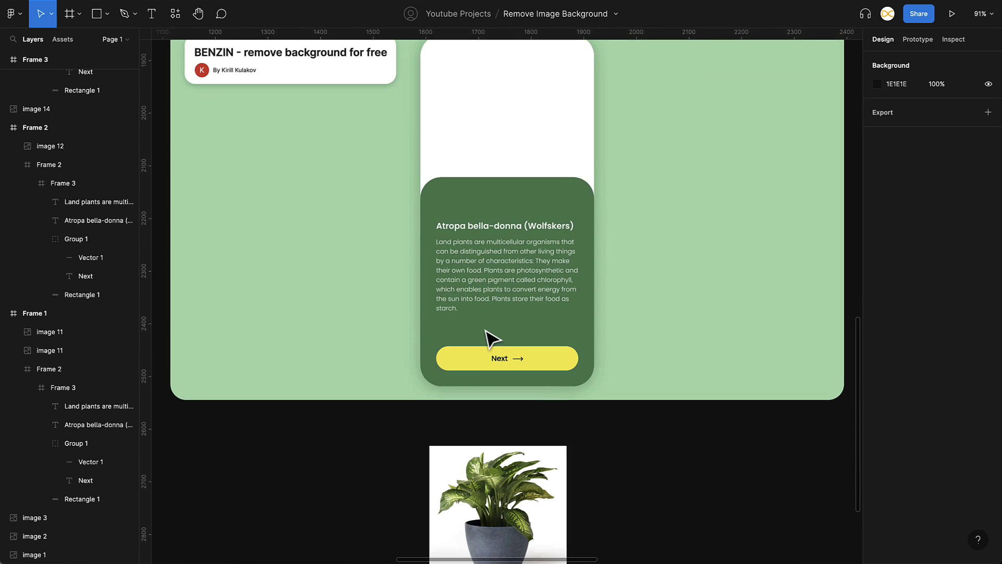
# - Cut out the second plant photo with BENZIN and drag it into Frame 2's card
pyautogui.click(494, 487)
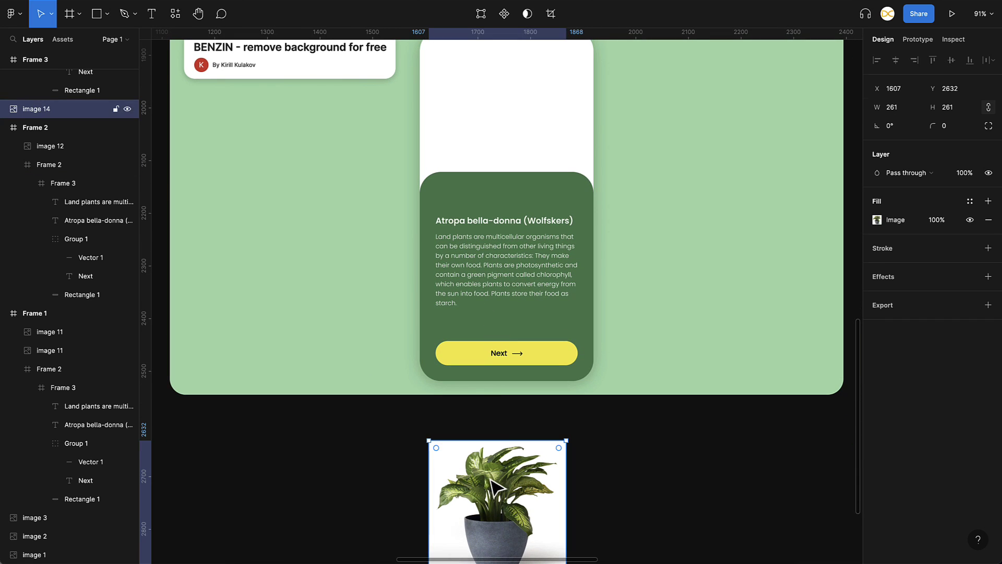
pyautogui.click(175, 15)
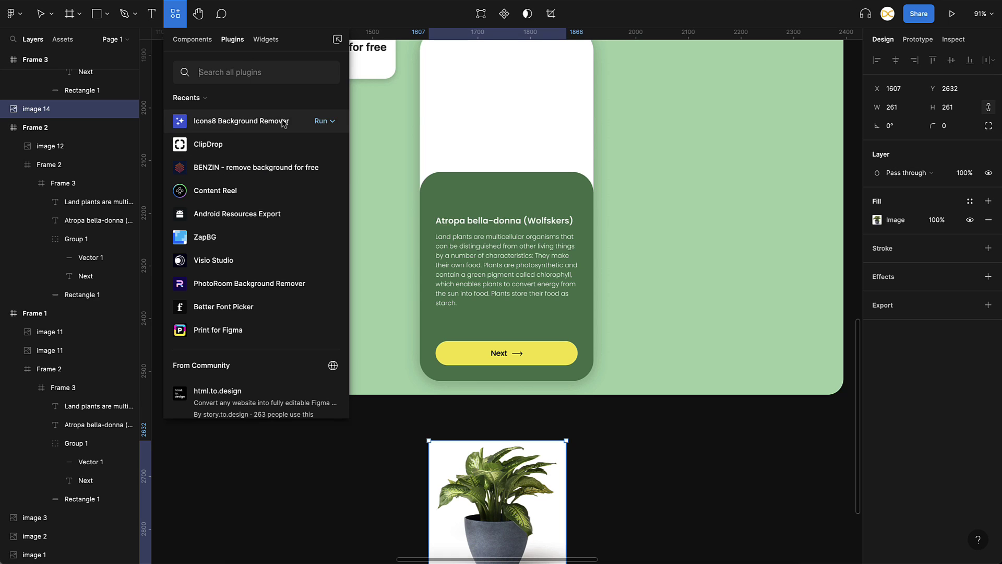
pyautogui.click(330, 168)
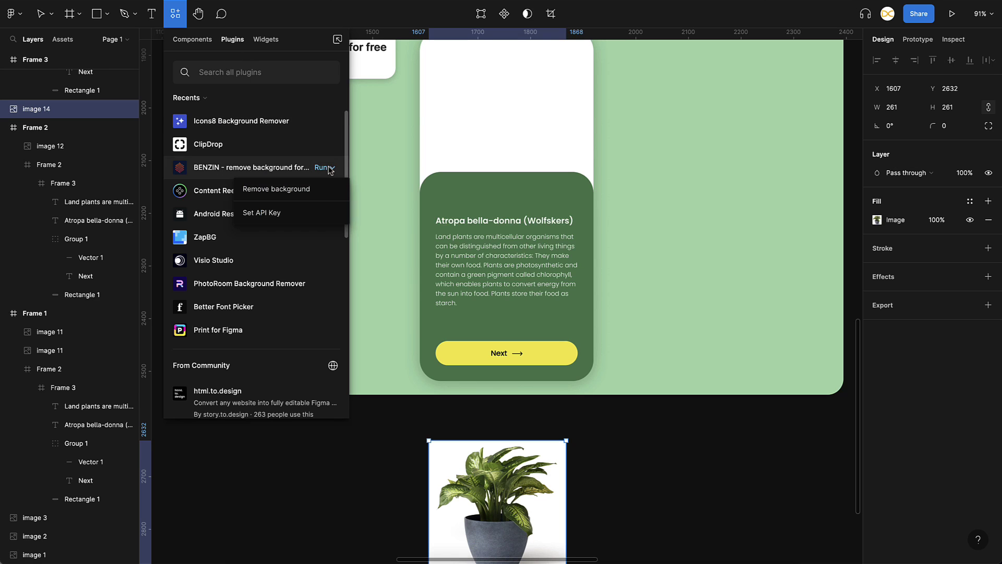
pyautogui.click(287, 197)
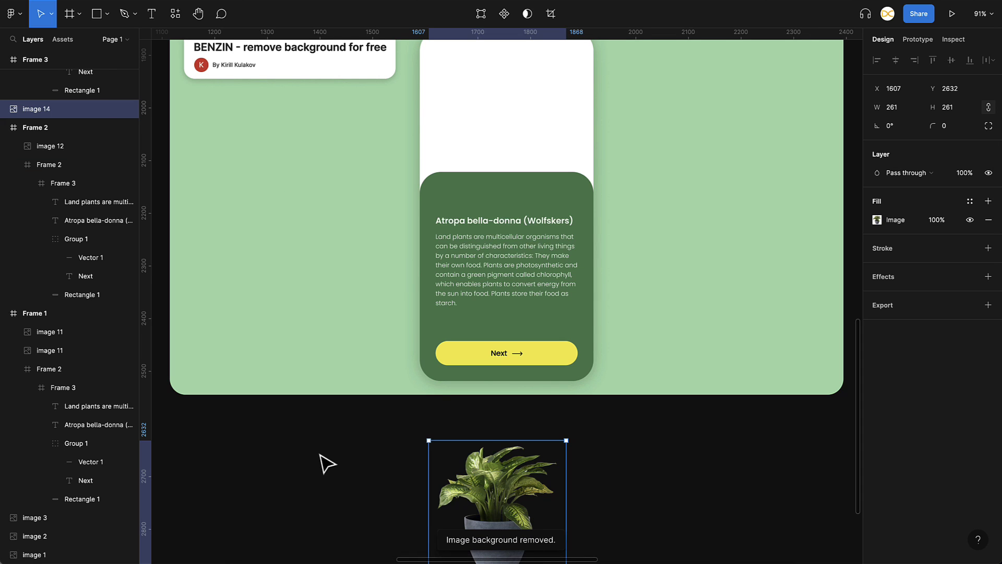
pyautogui.moveTo(497, 514); pyautogui.dragTo(508, 145)
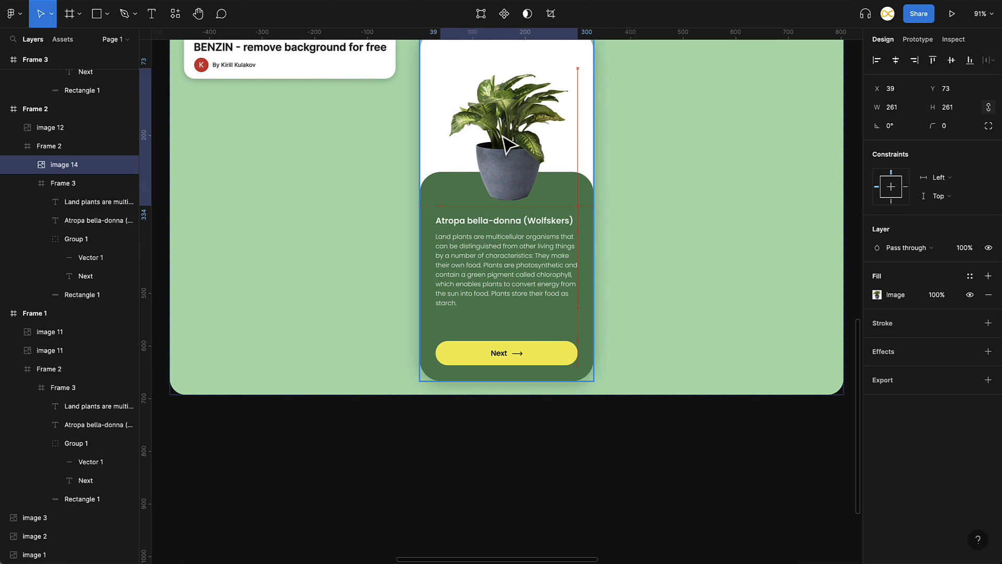
pyautogui.click(488, 470)
pyautogui.scroll(3, 357, 361)
pyautogui.hscroll(10, 356, 360)
pyautogui.scroll(8, 356, 360)
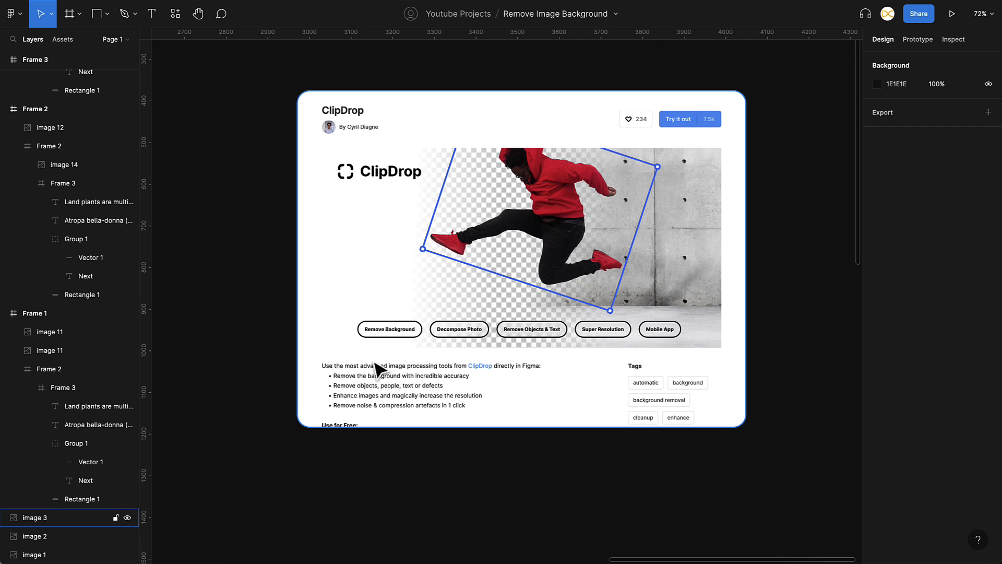
pyautogui.press('Escape')
pyautogui.scroll(-2, 374, 369)
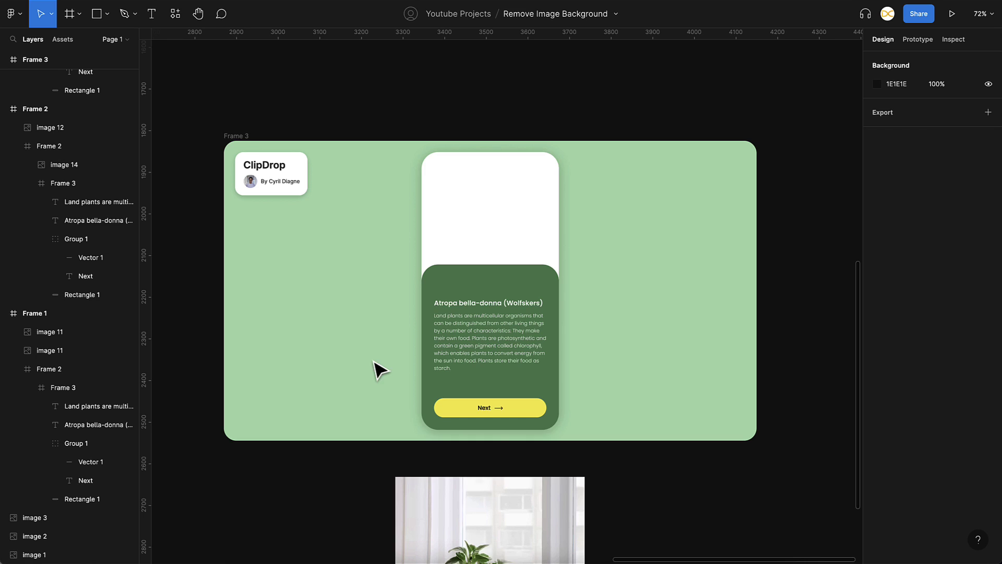
pyautogui.keyDown('ctrl'); pyautogui.scroll(1, 432, 299); pyautogui.keyUp('ctrl')
pyautogui.scroll(-2, 432, 298)
pyautogui.scroll(-1, 431, 294)
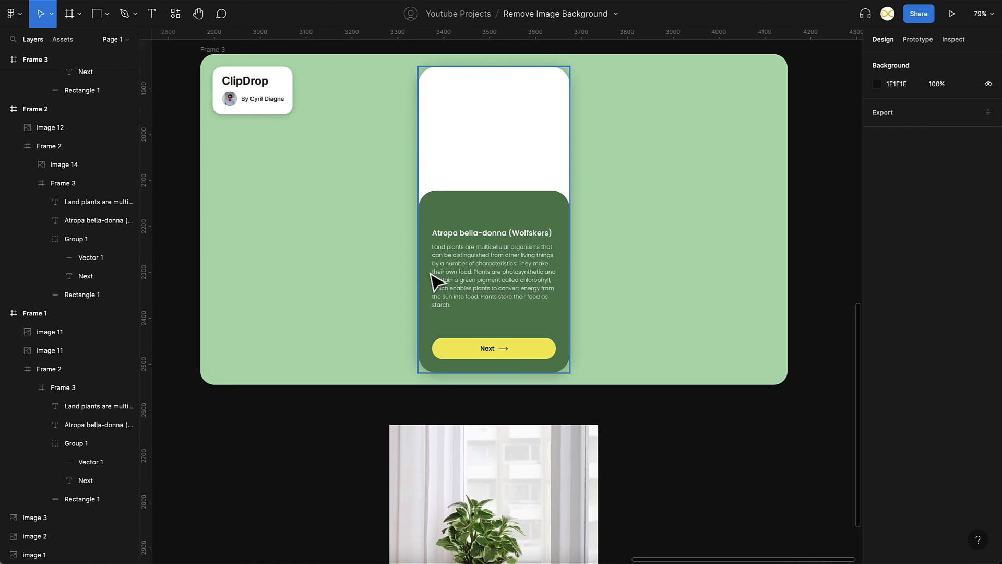
pyautogui.scroll(-3, 434, 282)
# - Run ClipDrop's Remove Background on the third plant photo below Frame 3
pyautogui.click(473, 440)
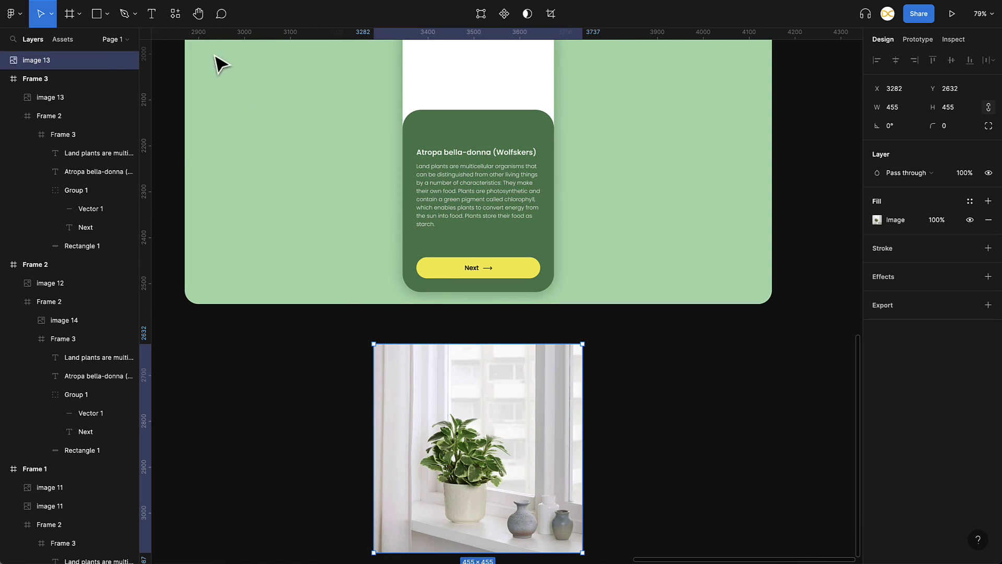
pyautogui.click(175, 14)
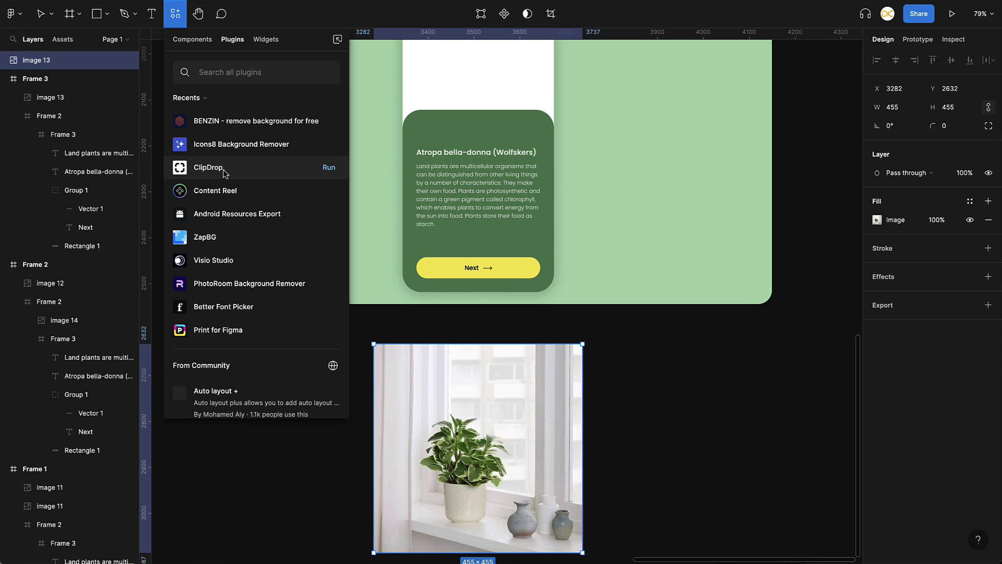
pyautogui.click(329, 167)
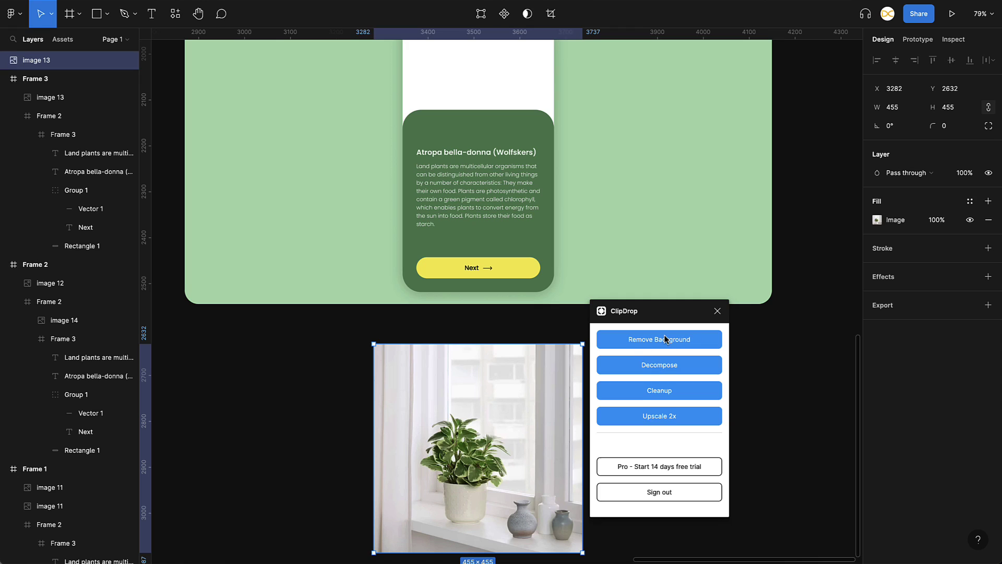
pyautogui.click(629, 345)
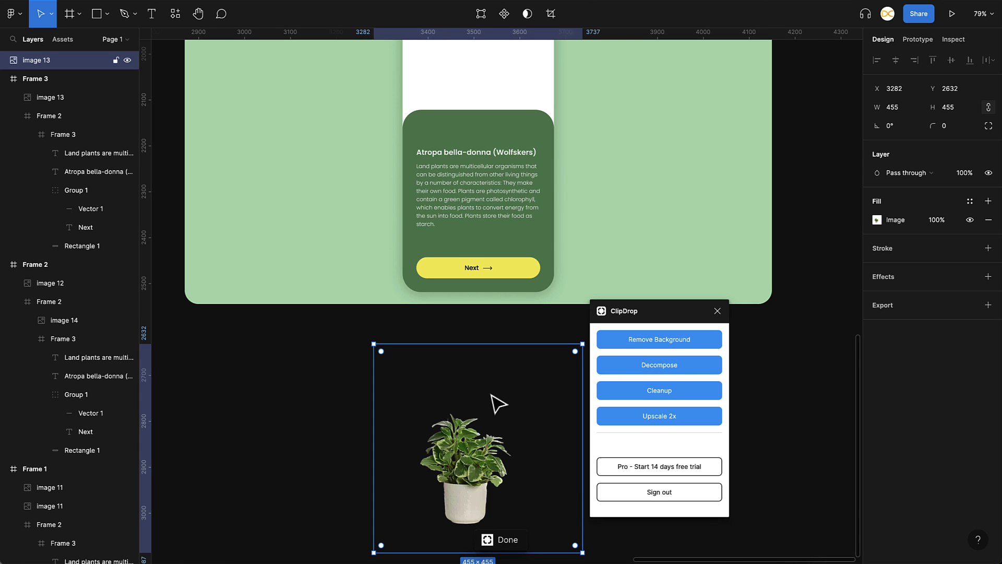
pyautogui.scroll(-2, 501, 437)
# - Drag the ClipDrop cut-out plant into Frame 3's card image area and deselect it
pyautogui.moveTo(503, 437); pyautogui.dragTo(484, 184)
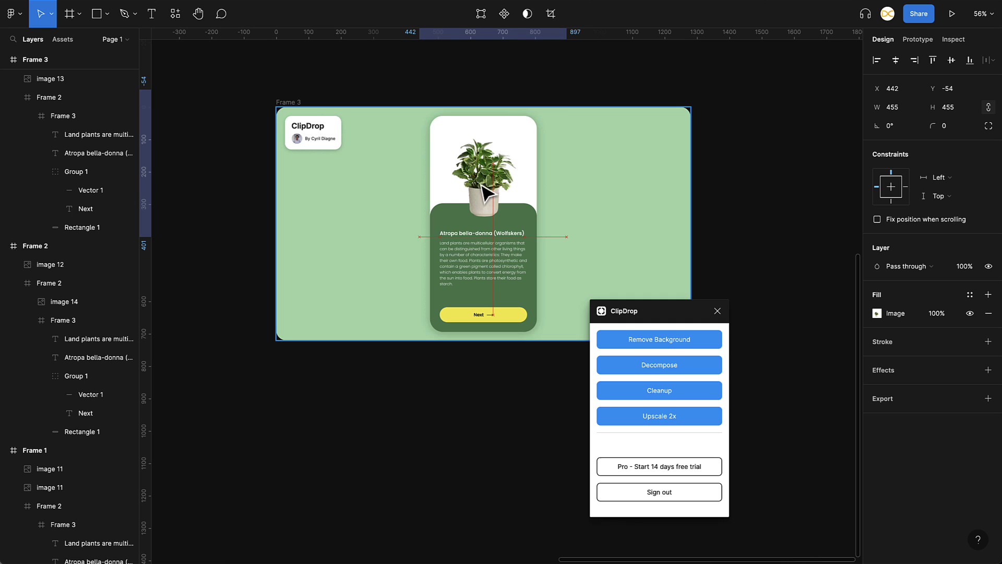
pyautogui.click(419, 432)
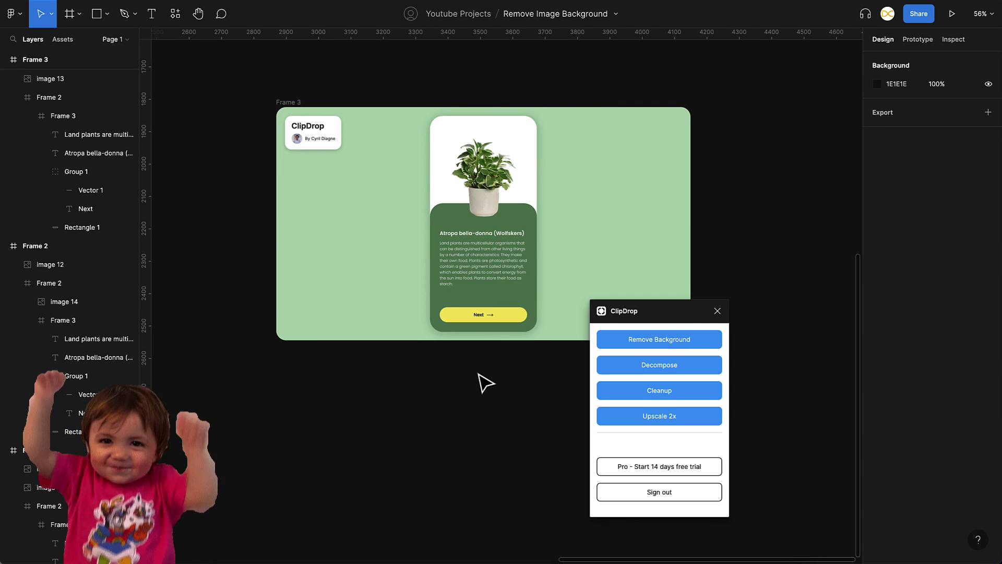